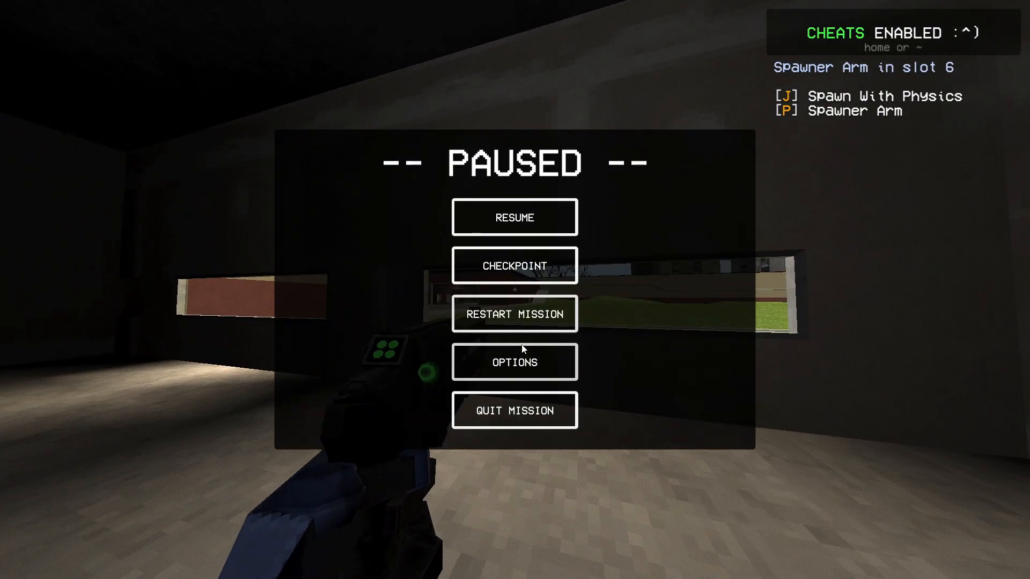
In ULTRAKILL's options, bring Look Sensitivity down from 85 to 50.
click(522, 358)
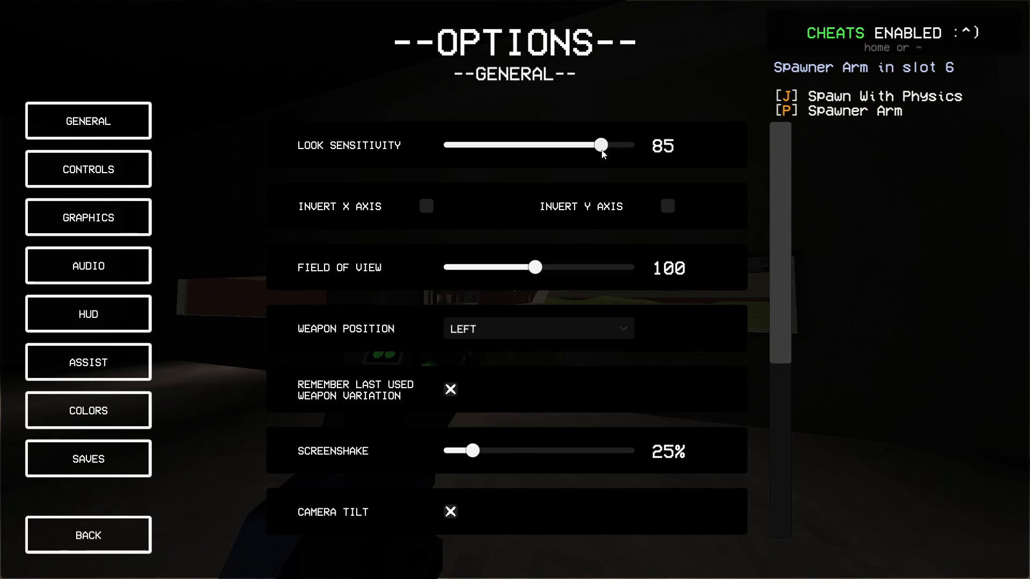
drag(601, 145, 487, 146)
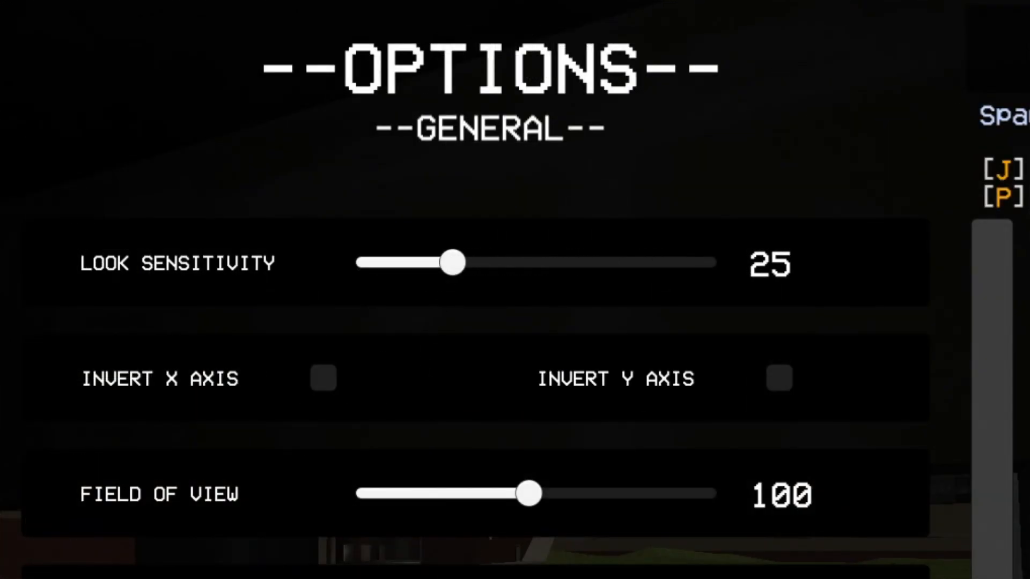
click(552, 266)
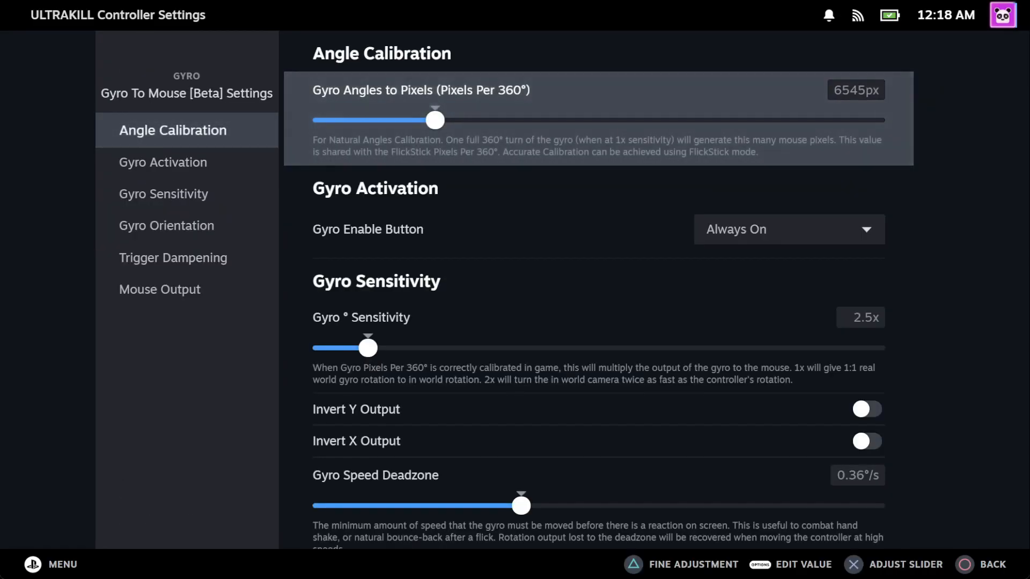
Set gyro pixels per 360° to 1745 and gyro sensitivity to 1x.
key(Left)
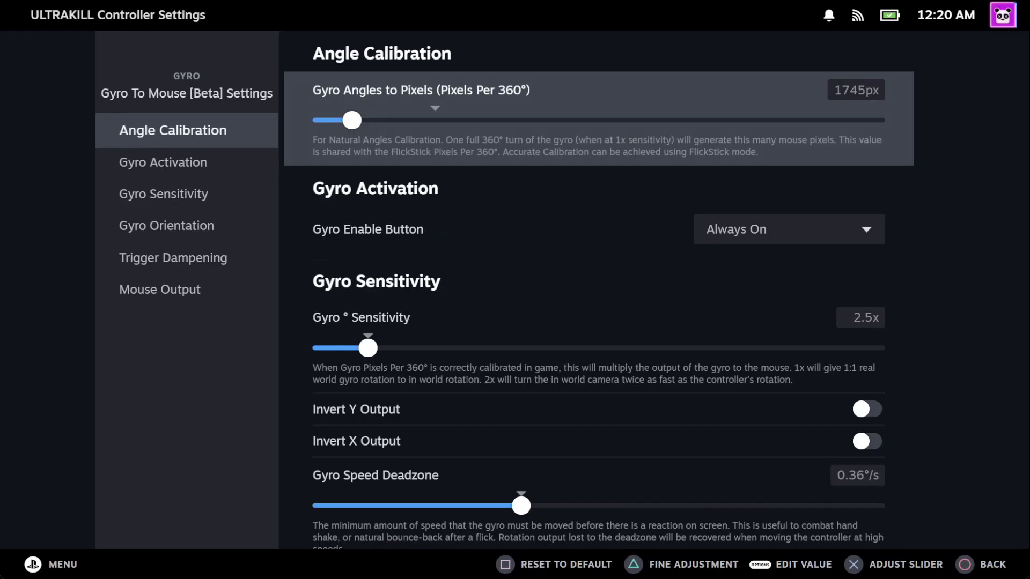
key(Down)
key(Down)
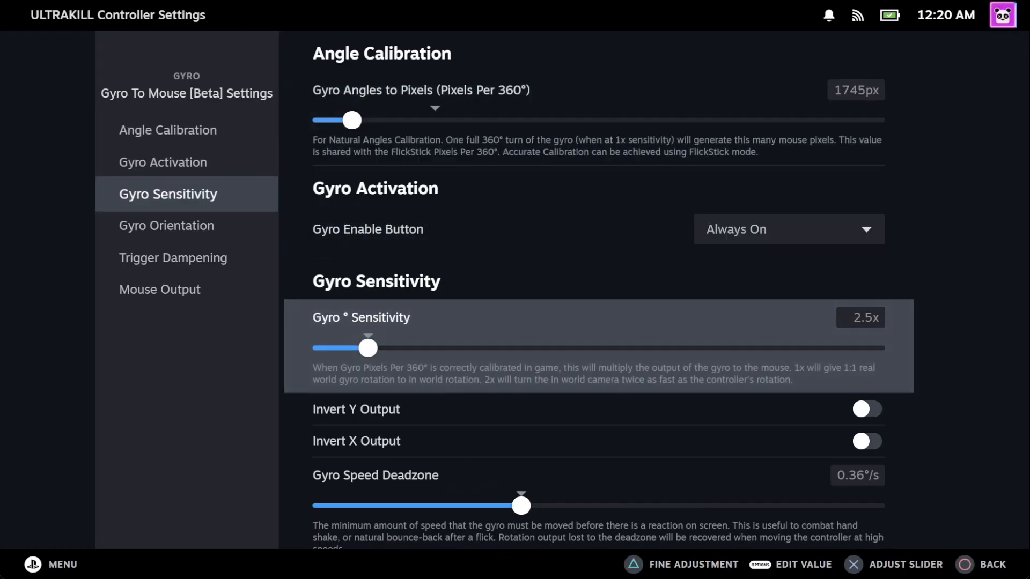
key(Down)
key(Down)
key(Down)
key(Down)
key(Down)
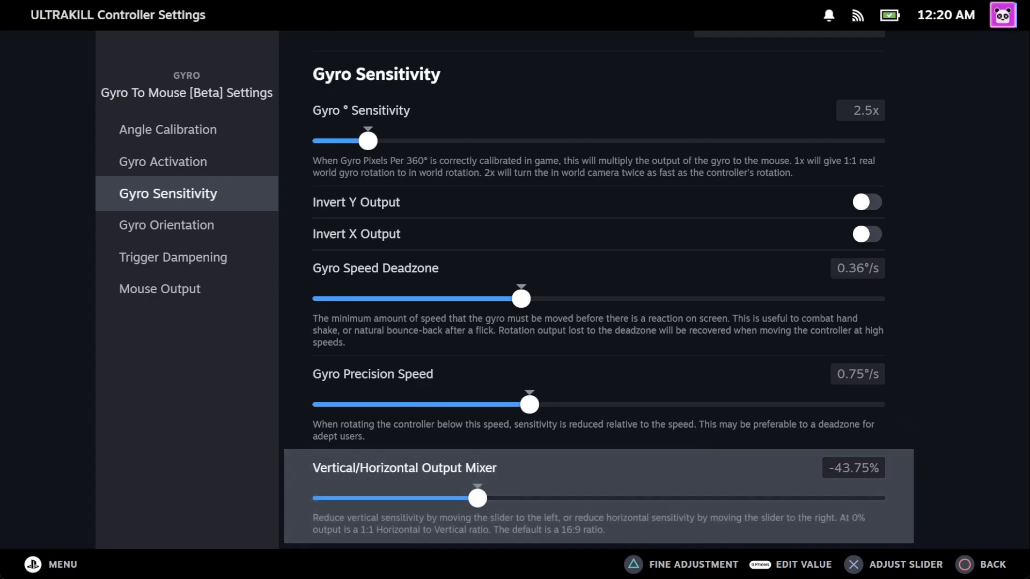
key(Up)
key(Up)
key(Up)
key(Left)
key(Left)
key(Left)
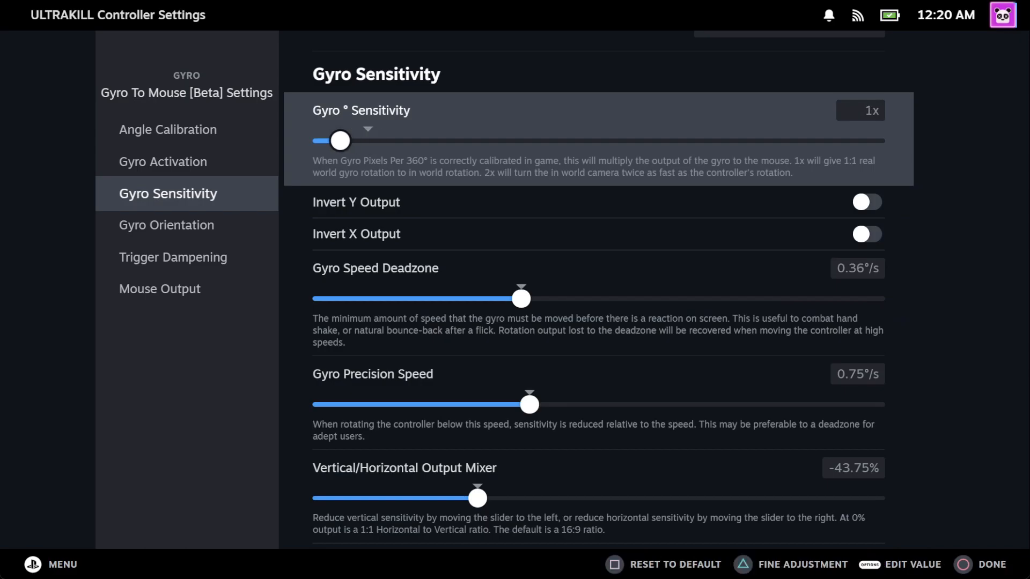
Set the vertical/horizontal output mixer to 0% and confirm.
key(Down)
key(Down)
key(Down)
key(Return)
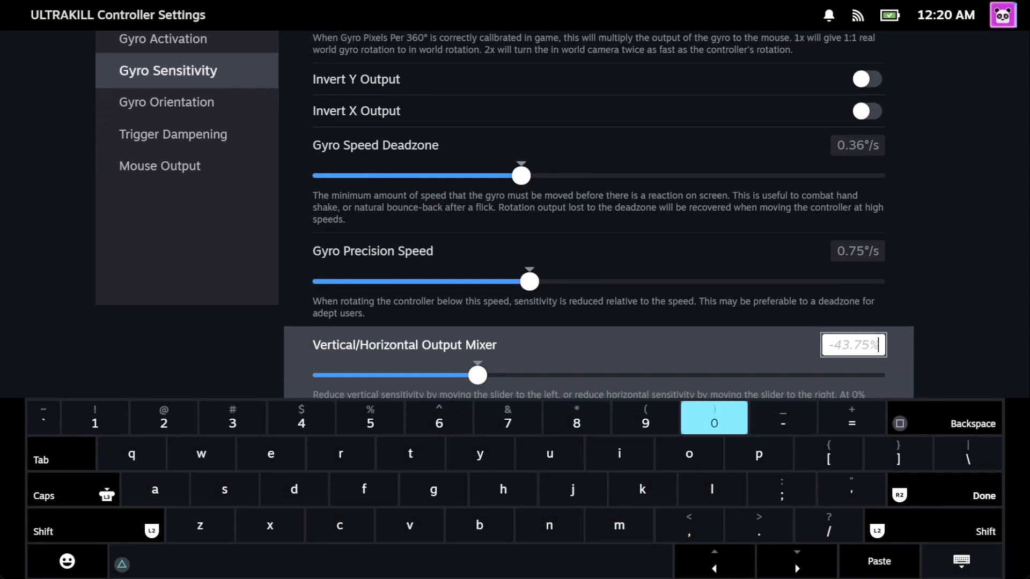
text(0)
key(Return)
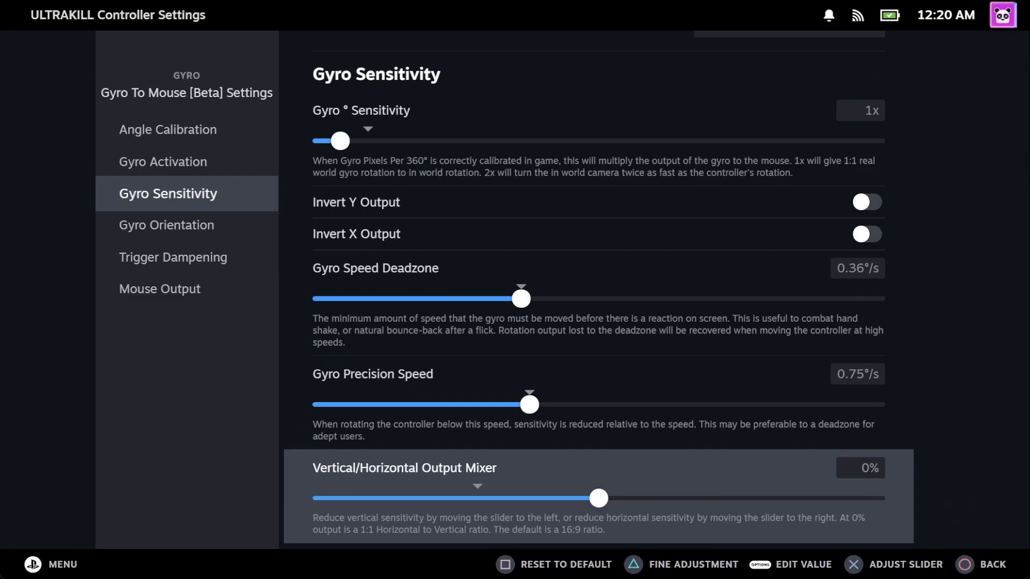
key(Down)
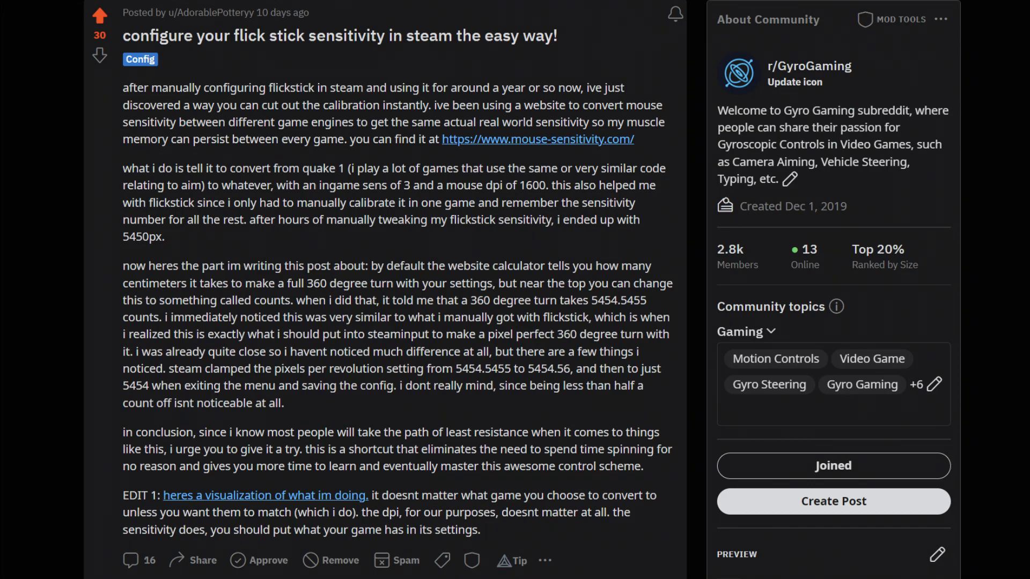
scroll(402, 323, down, 10)
scroll(402, 322, down, 8)
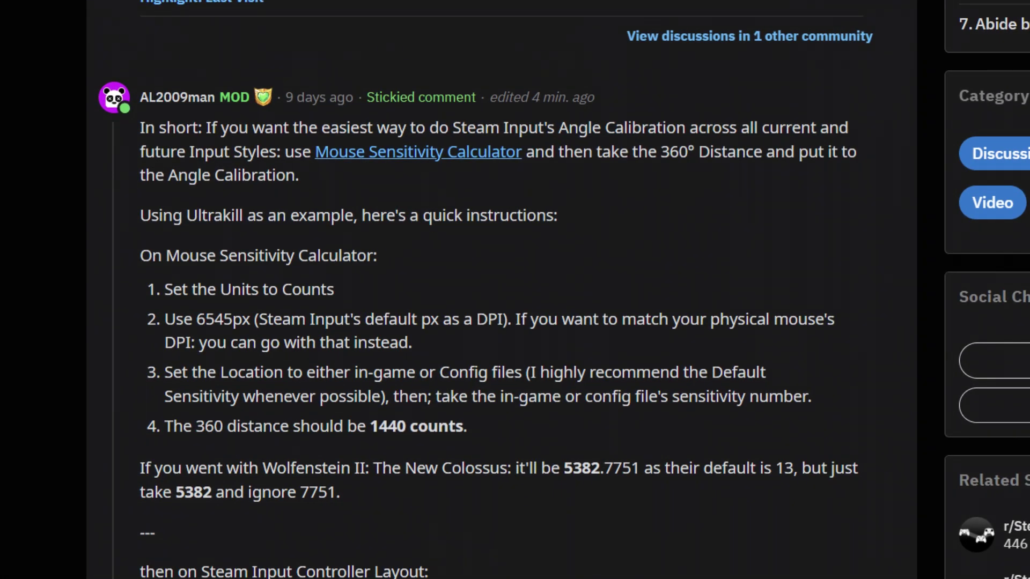
scroll(483, 321, down, 2)
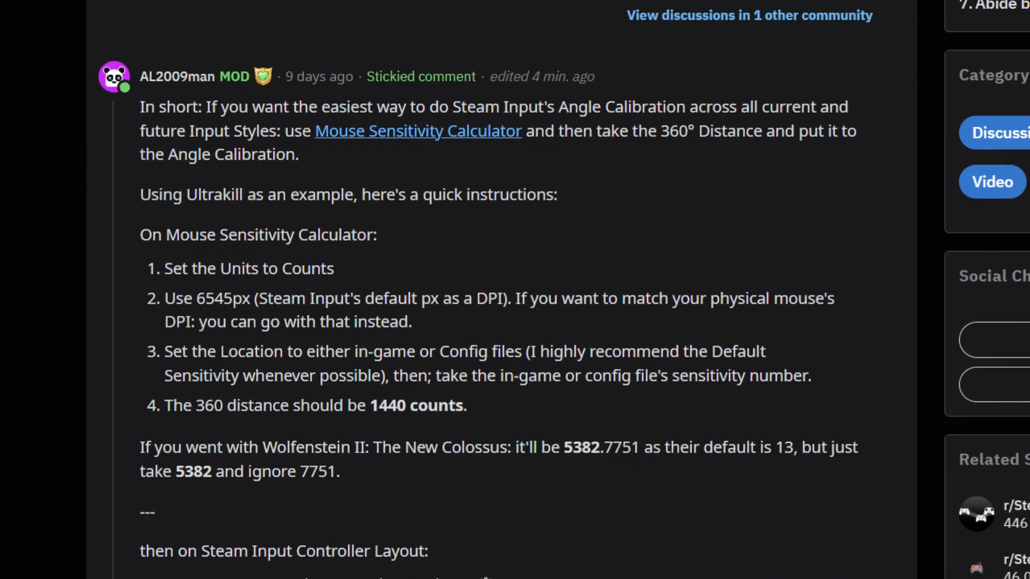
scroll(483, 322, down, 2)
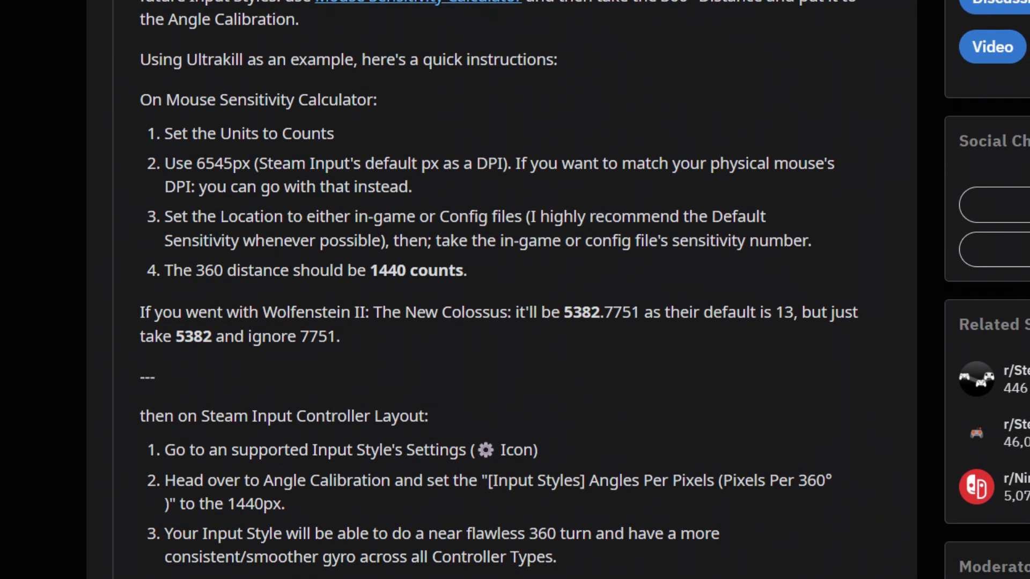
scroll(483, 322, down, 2)
scroll(483, 322, down, 2)
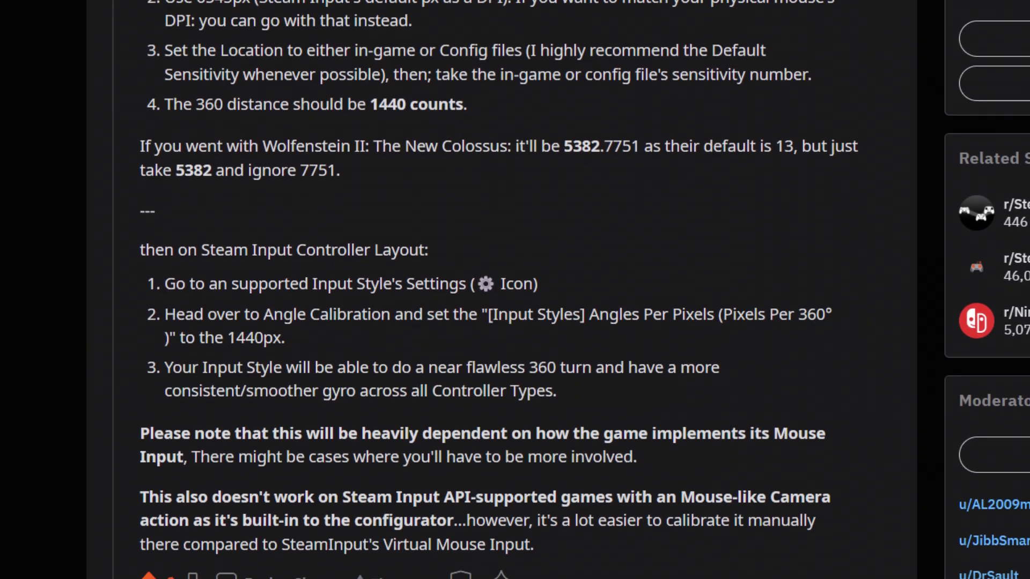
scroll(483, 321, down, 2)
scroll(482, 323, down, 1)
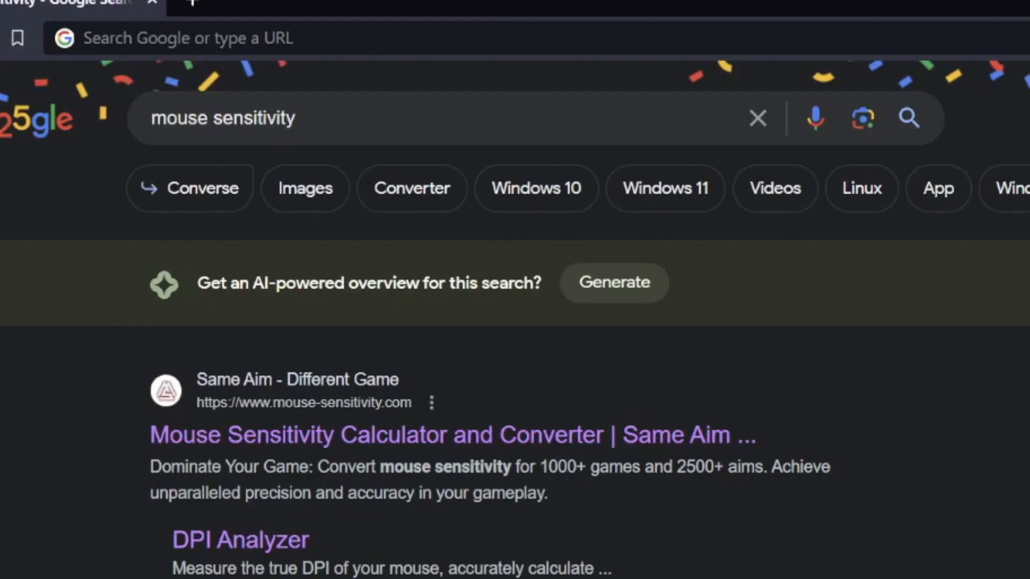
Load mouse-sensitivity.com and switch the calculator's units to Counts.
click(188, 38)
text(mouse-sensitivity.com)
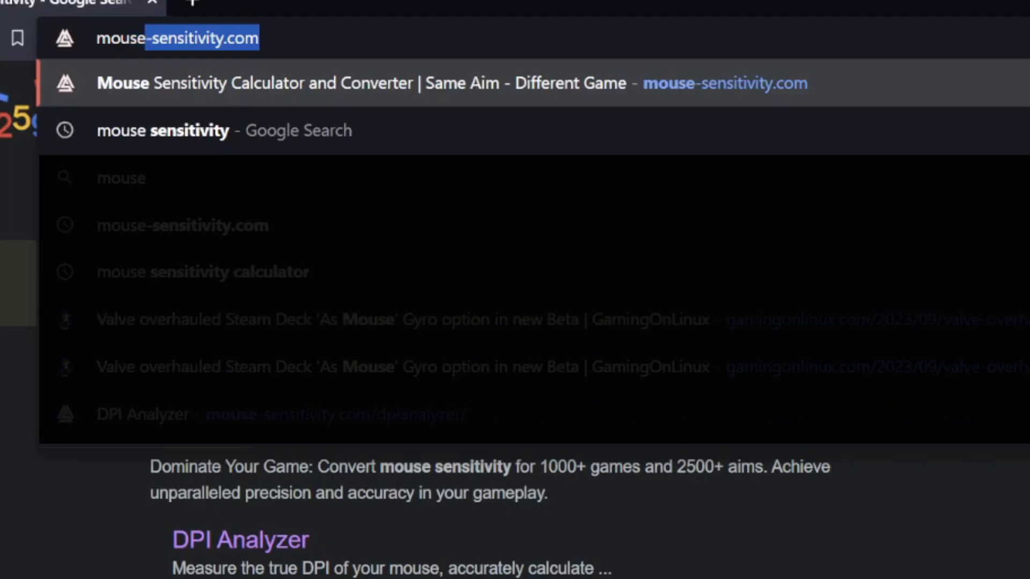
key(Return)
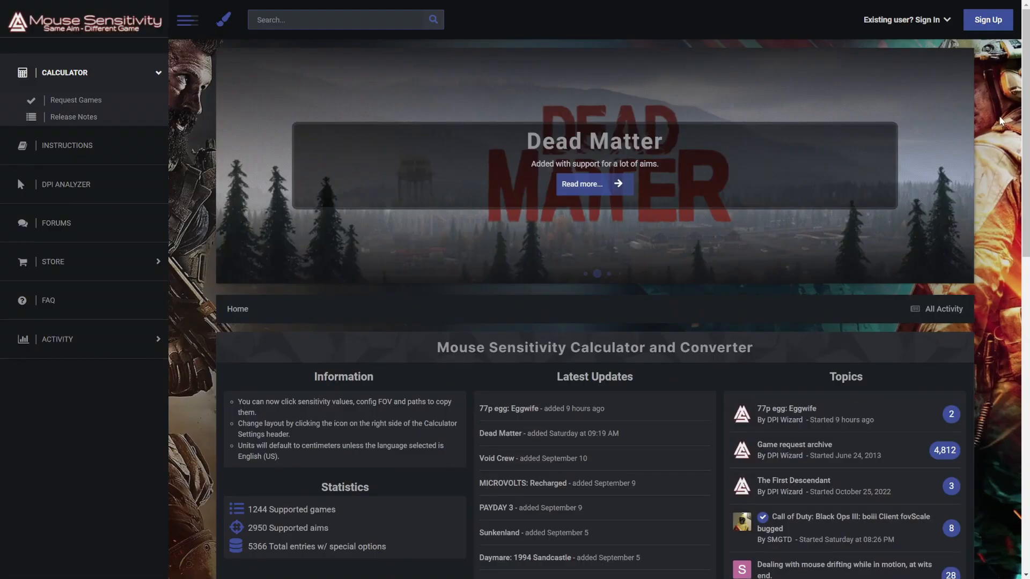
scroll(1002, 121, down, 8)
scroll(1002, 120, down, 2)
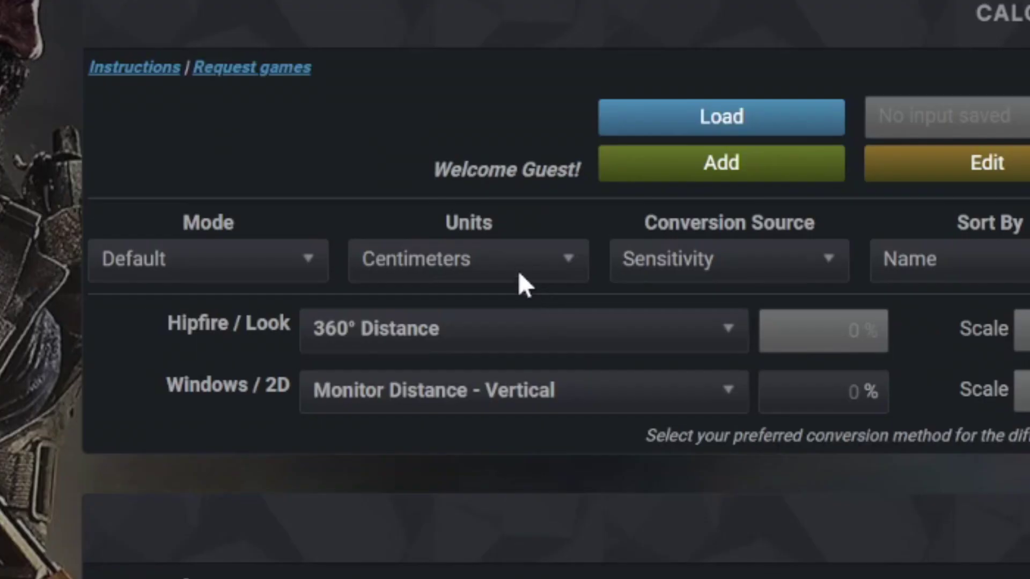
click(224, 308)
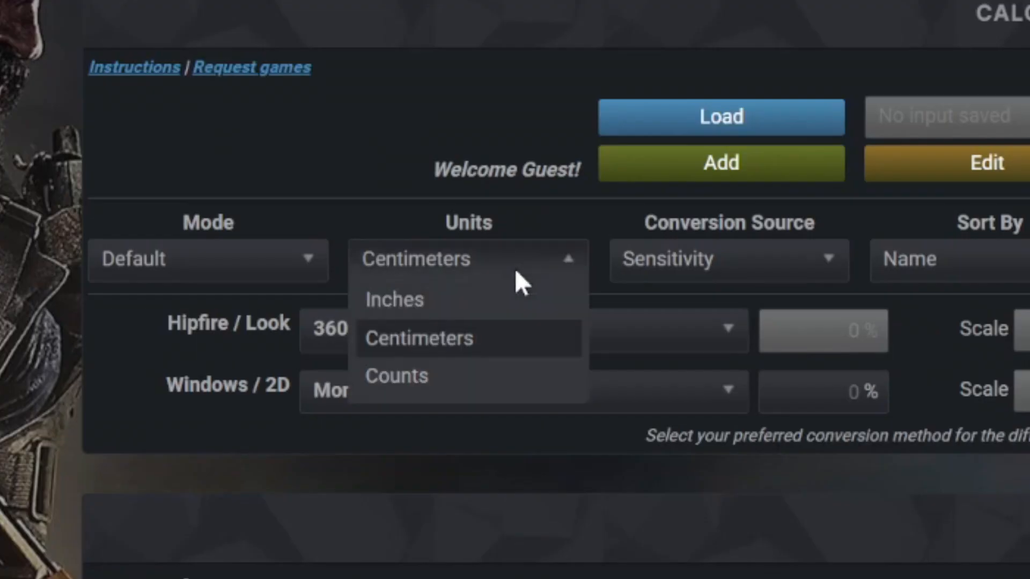
click(515, 381)
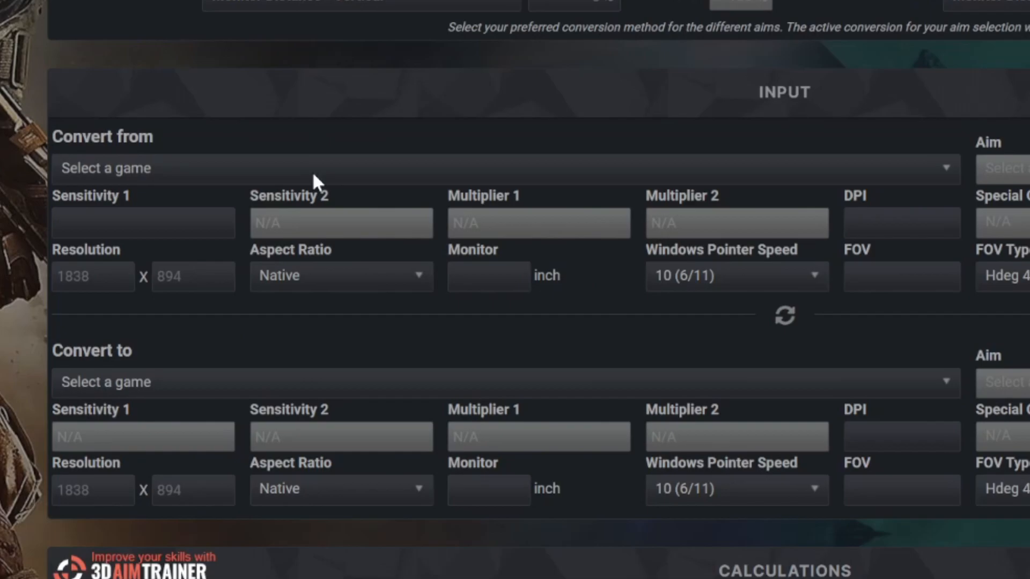
click(316, 171)
text(ultra)
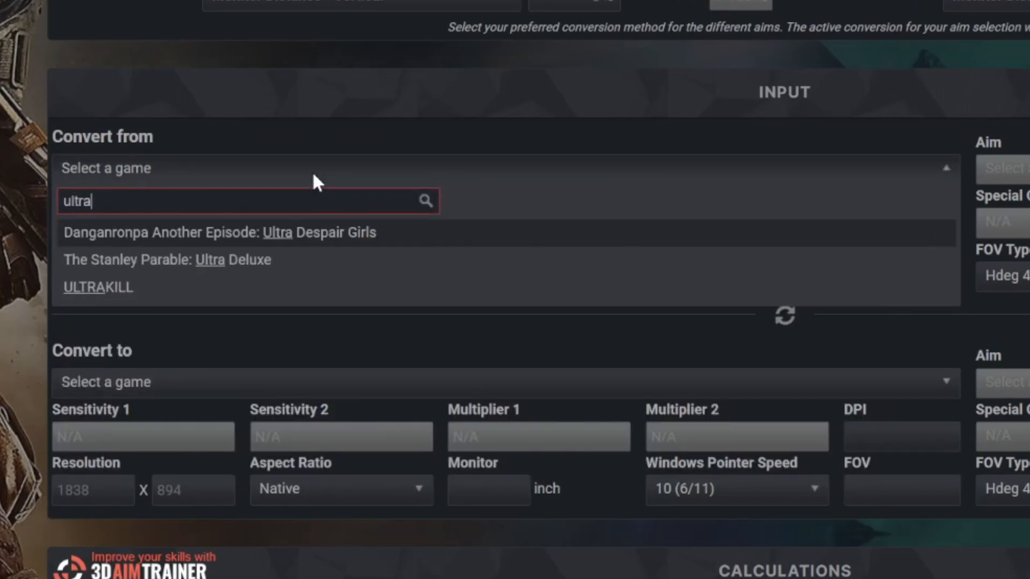
Choose ULTRAKILL as the source game and enter sensitivity 50.
key(Return)
click(142, 436)
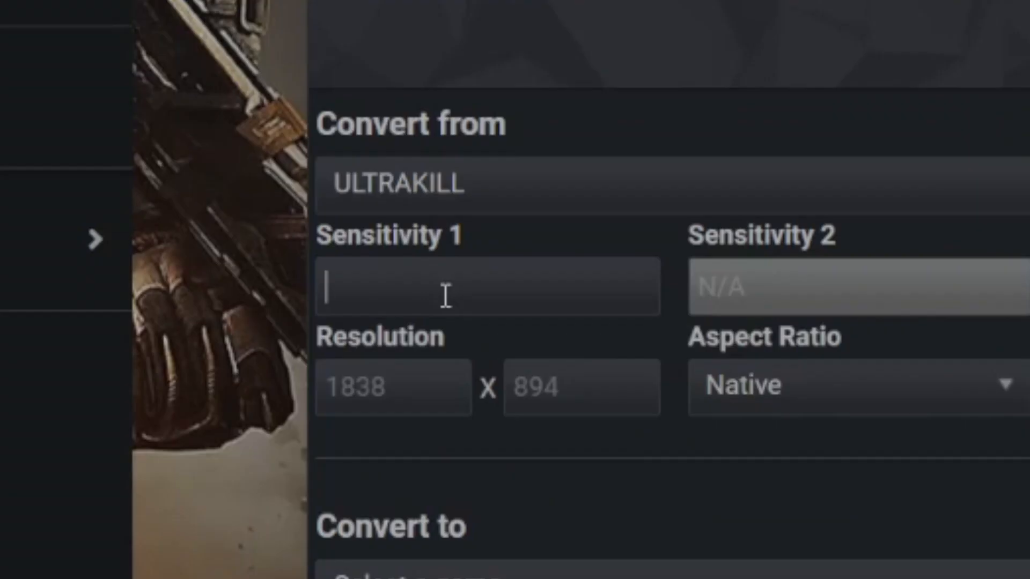
text(50)
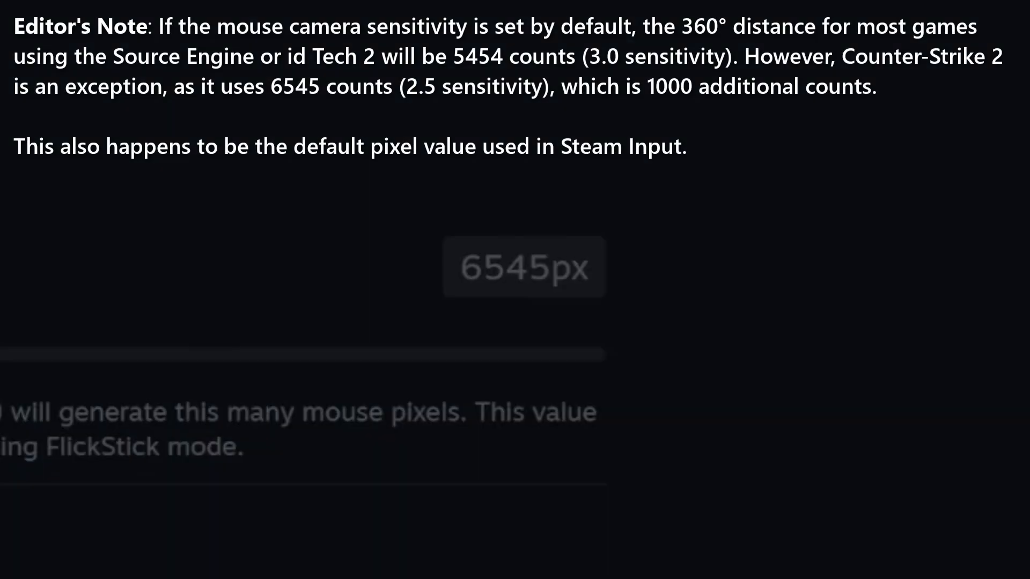
Select ULTRAKILL's calculated 360° distance of 1440 counts at DPI 6545.
drag(454, 234, 599, 302)
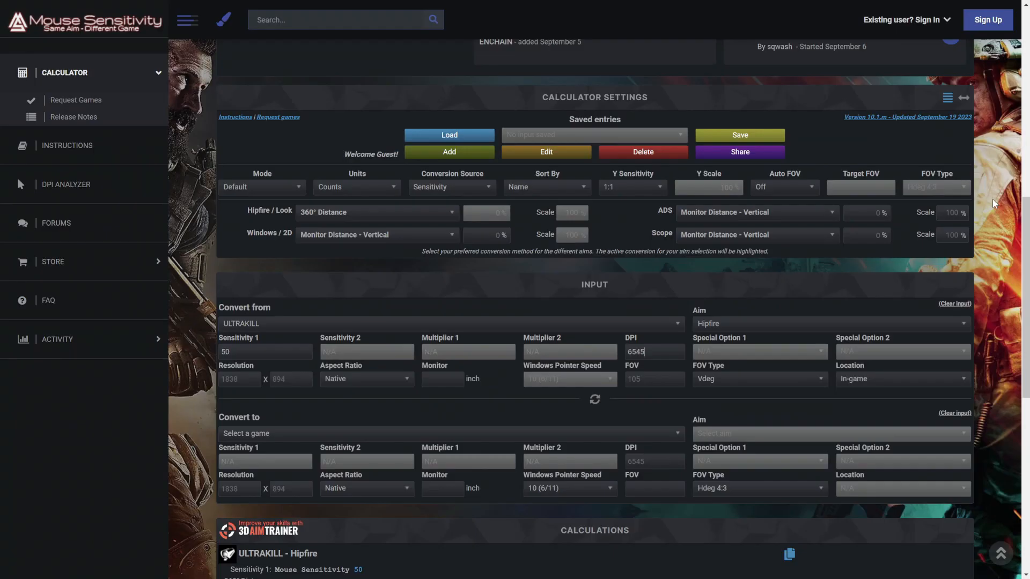
scroll(992, 199, down, 5)
scroll(992, 198, down, 3)
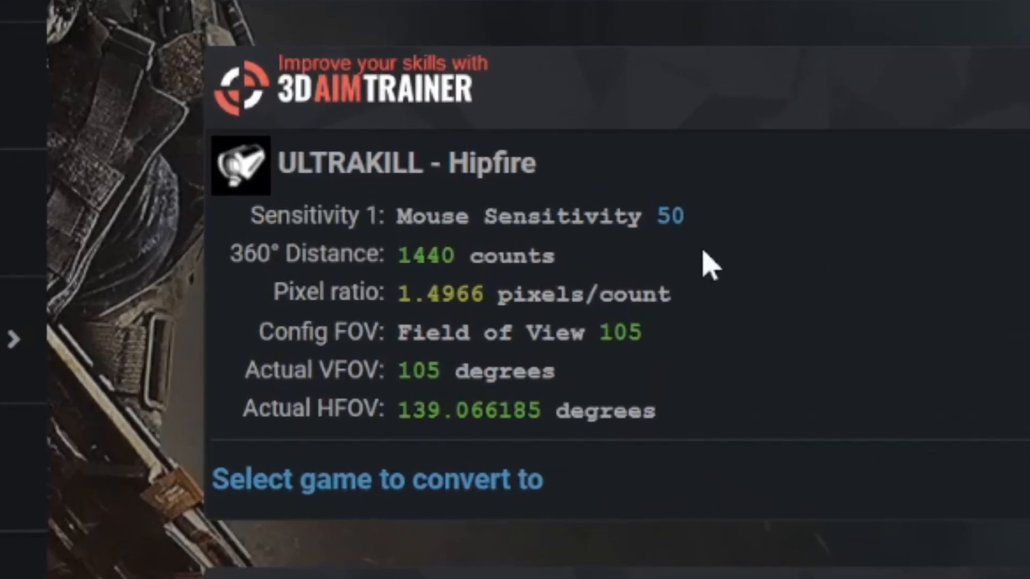
drag(557, 258, 409, 266)
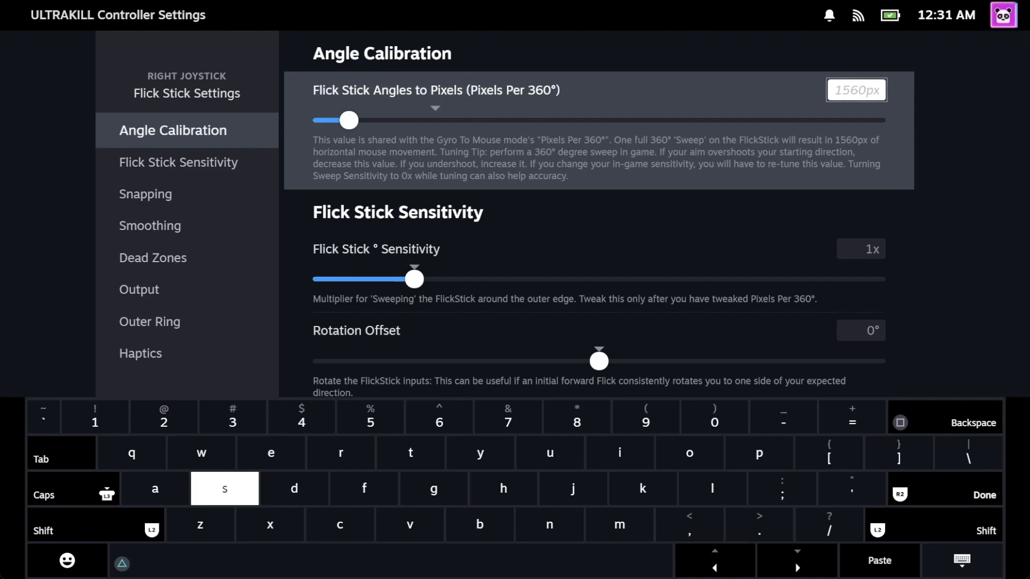
Enter 1440 flick stick pixels per 360° for ULTRAKILL, then 5382.7751 gyro pixels for Wolfenstein II.
key(Up)
key(Left)
text(1)
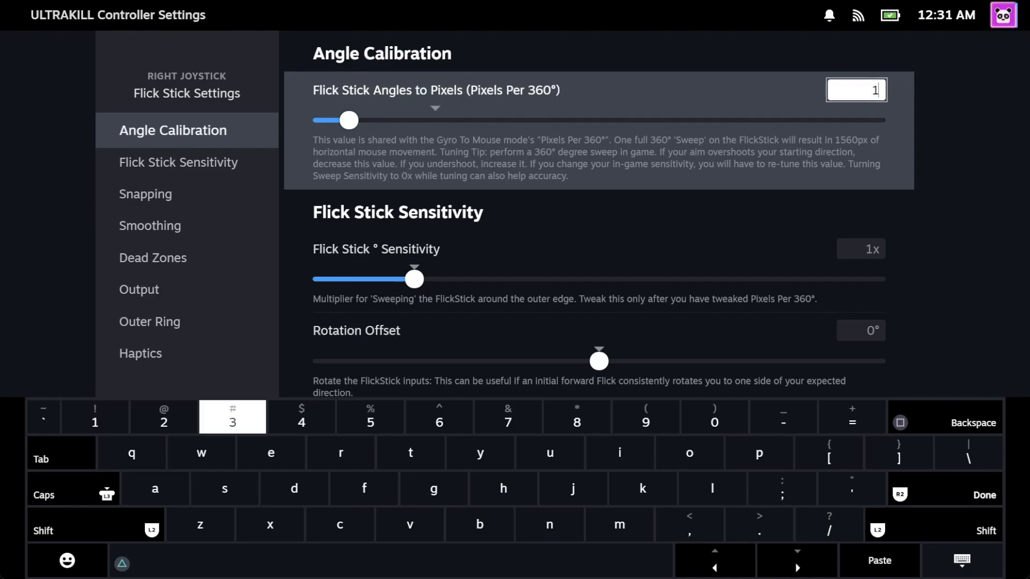
text(44)
key(Right)
key(Right)
key(Right)
text(0)
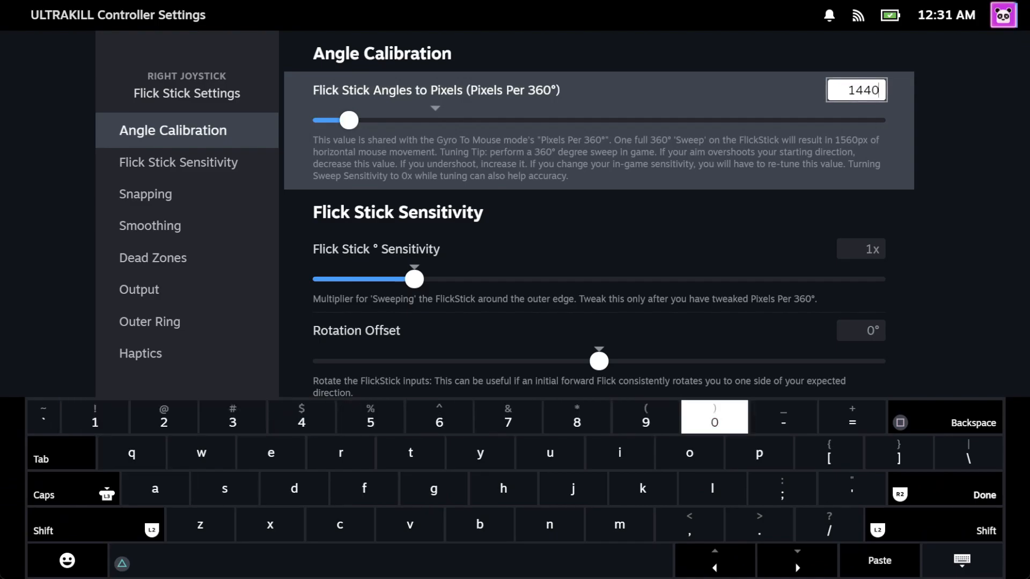
key(Return)
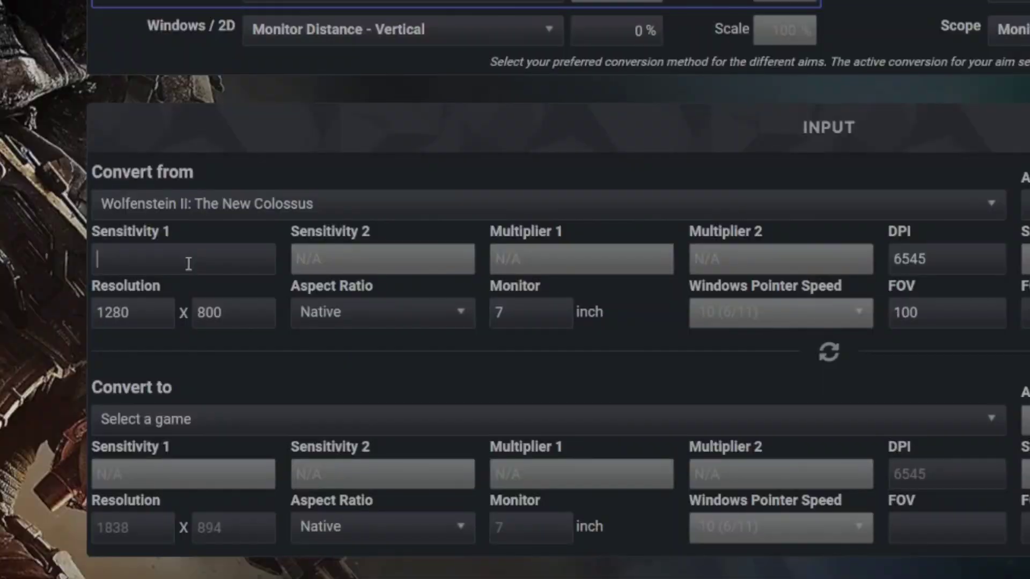
text(50)
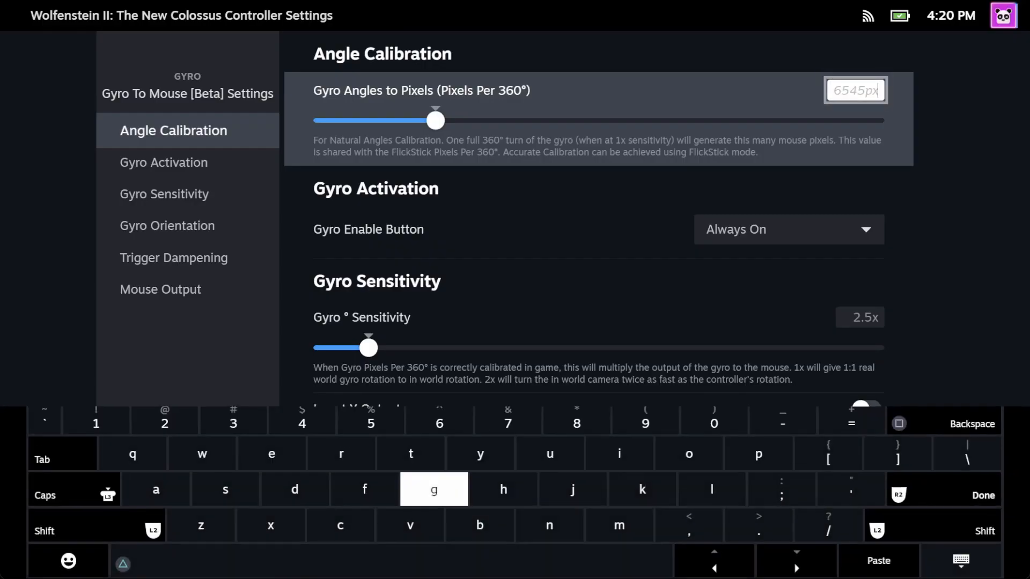
text(5382.7751)
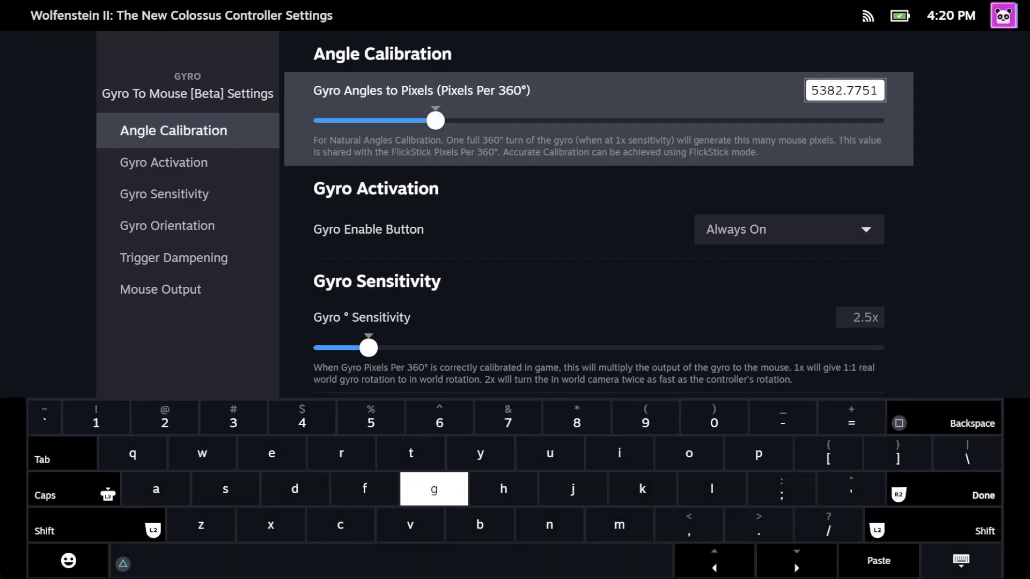
key(Return)
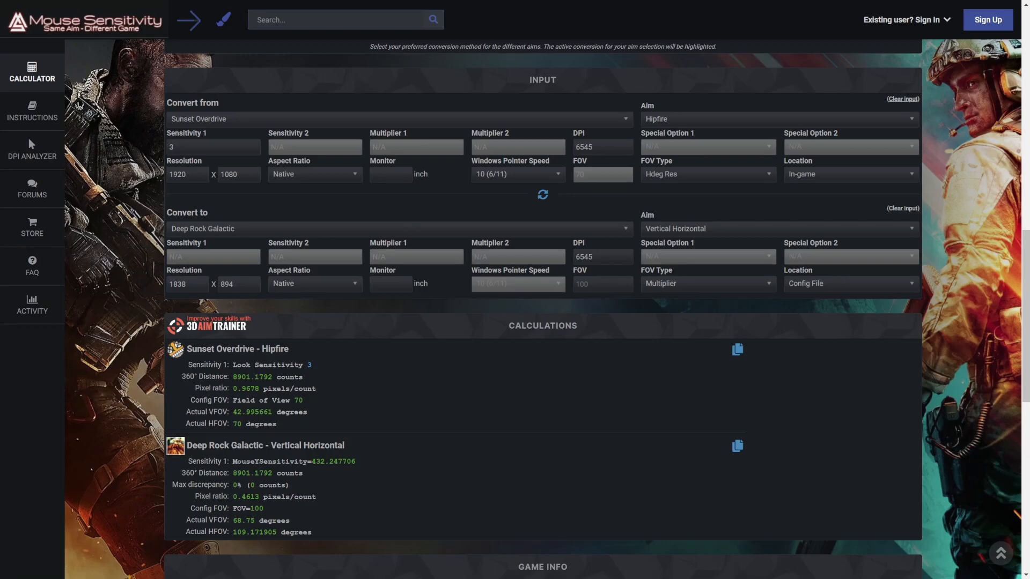
scroll(542, 290, down, 2)
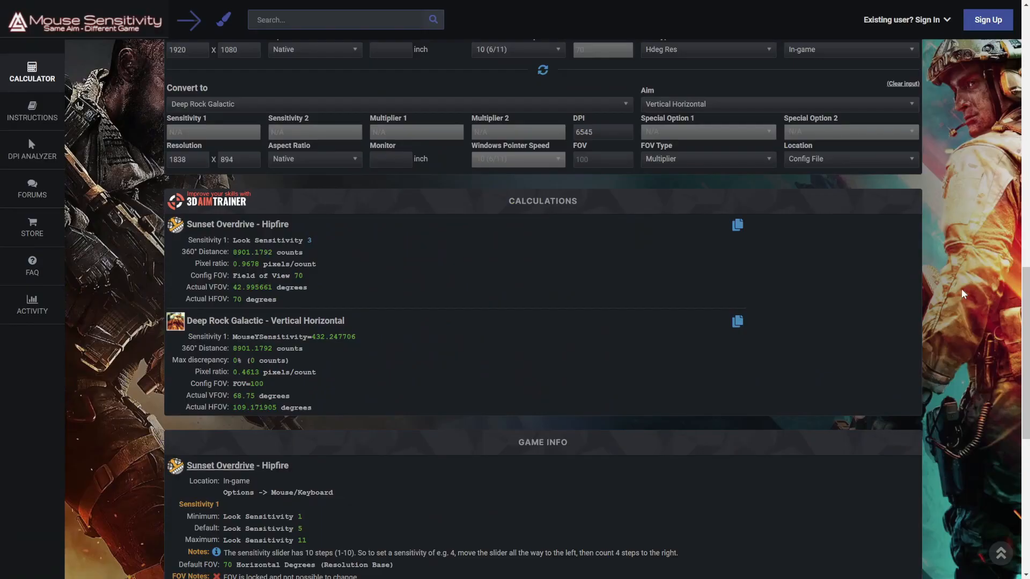
scroll(963, 295, up, 2)
Experiment with swapped games, Config File location and Vertical Horizontal aim for Deep Rock Galactic.
click(772, 223)
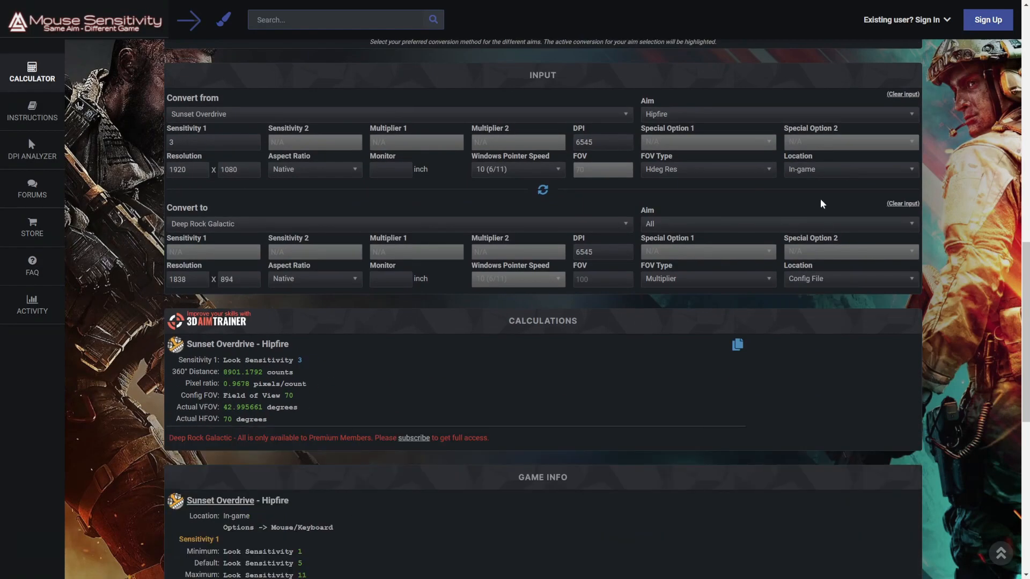
scroll(652, 256, down, 1)
scroll(812, 293, up, 1)
click(848, 279)
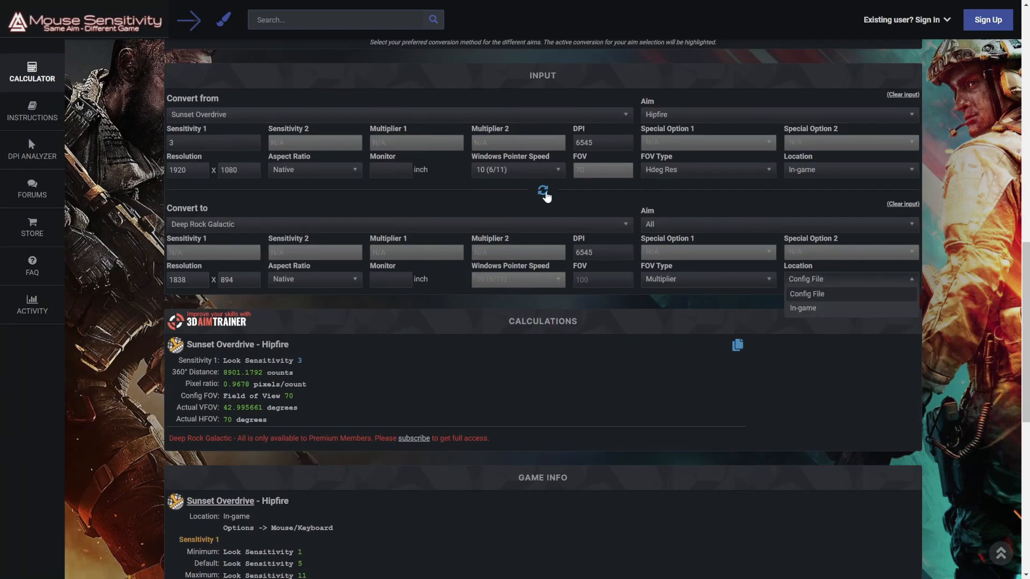
click(544, 194)
click(849, 169)
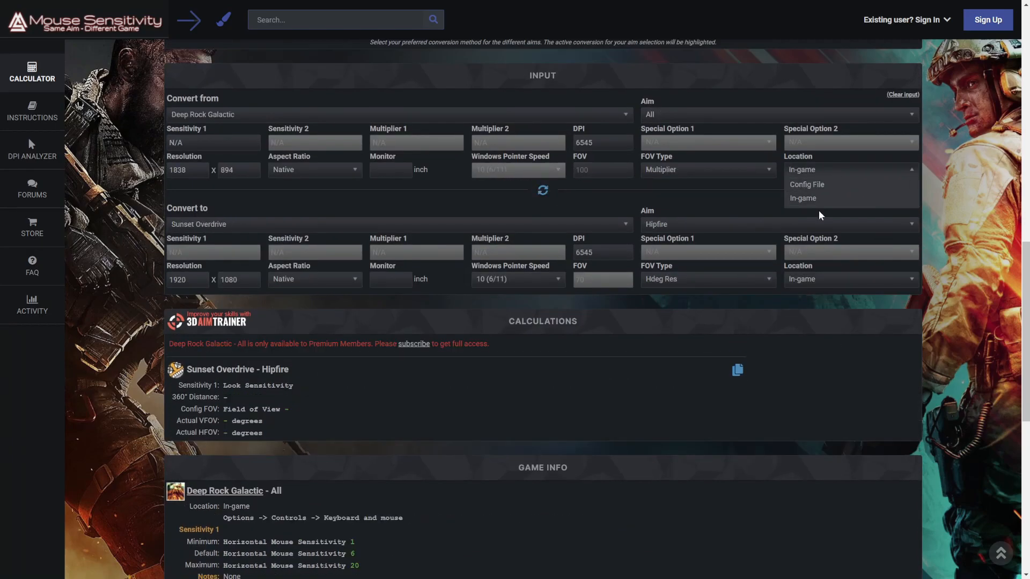
click(807, 184)
scroll(542, 305, up, 2)
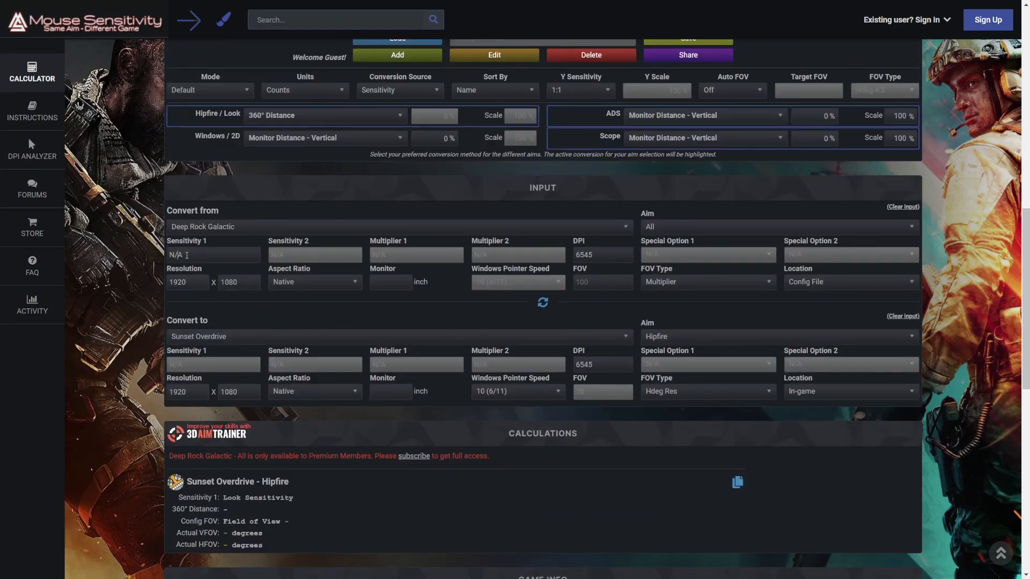
text(5)
scroll(498, 442, down, 2)
click(777, 338)
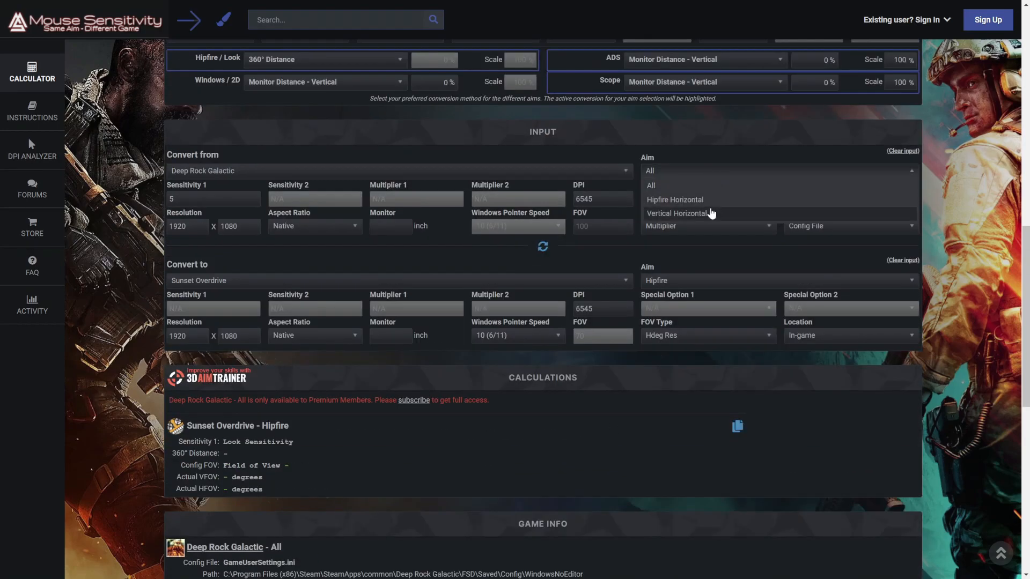
click(700, 218)
Restore Sunset Overdrive as source and convert to Deep Rock Galactic in-game Horizontal Hipfire, giving 3.0.
click(542, 189)
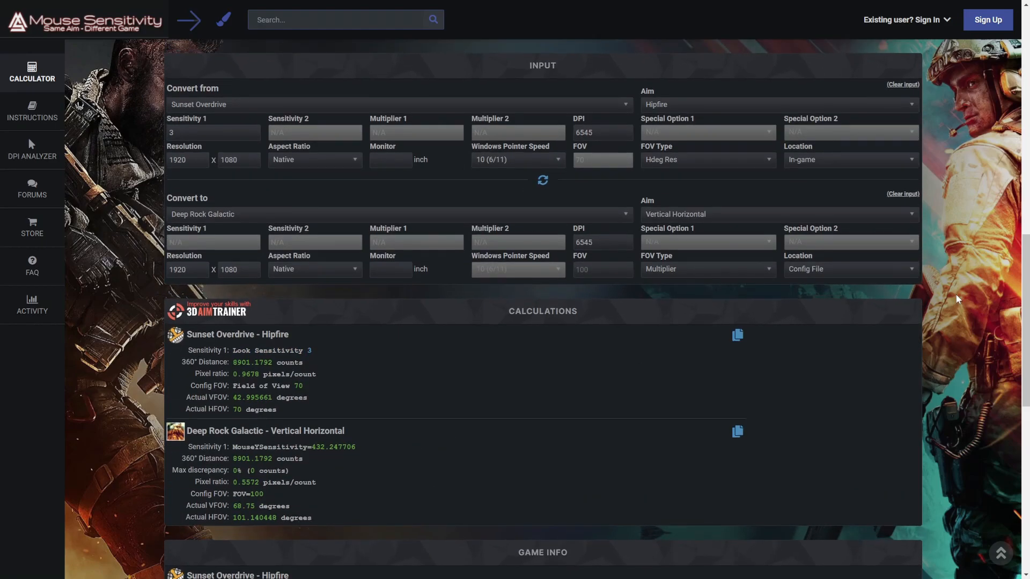
click(849, 278)
click(850, 297)
click(776, 214)
click(708, 242)
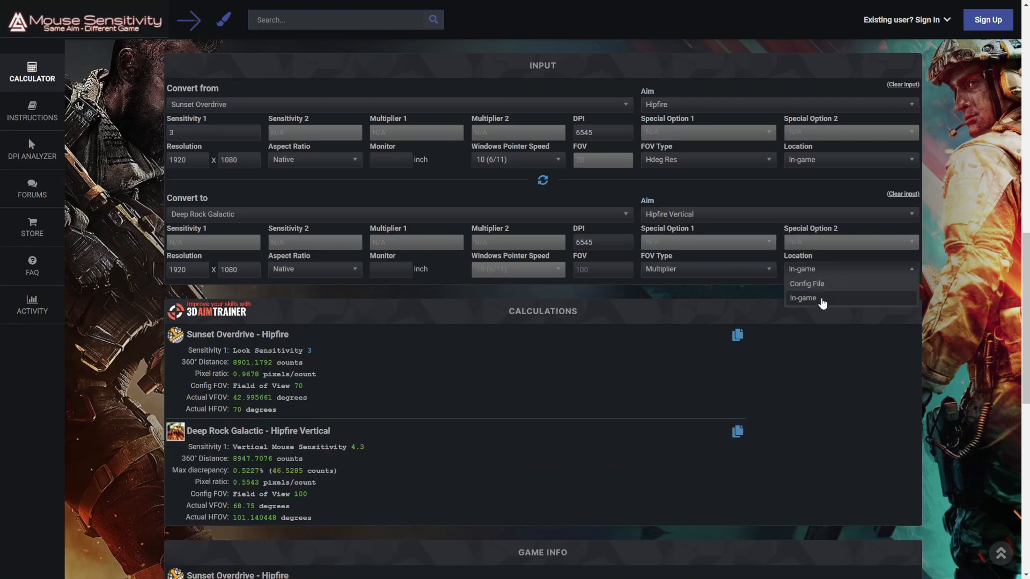
click(776, 215)
click(708, 241)
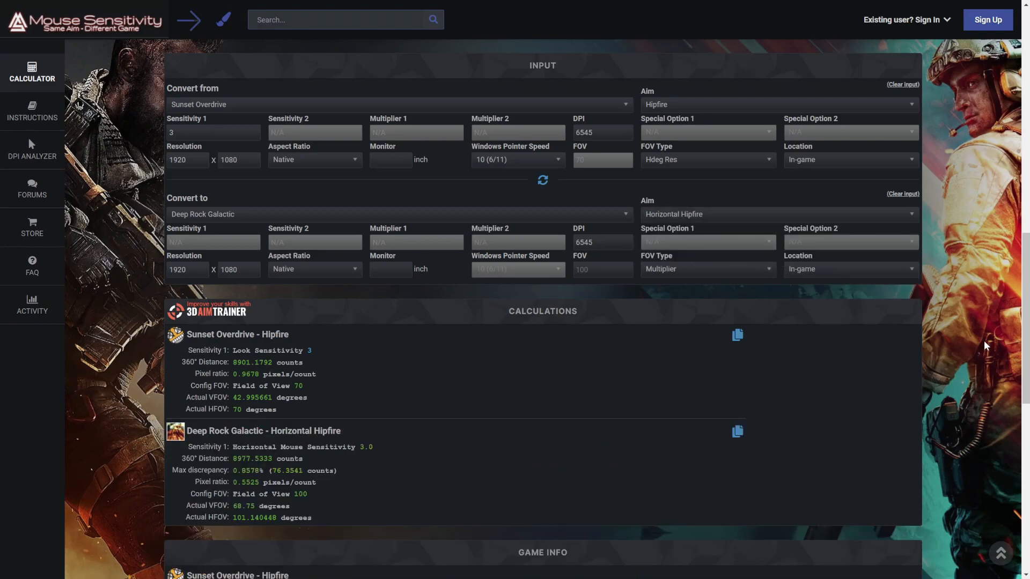